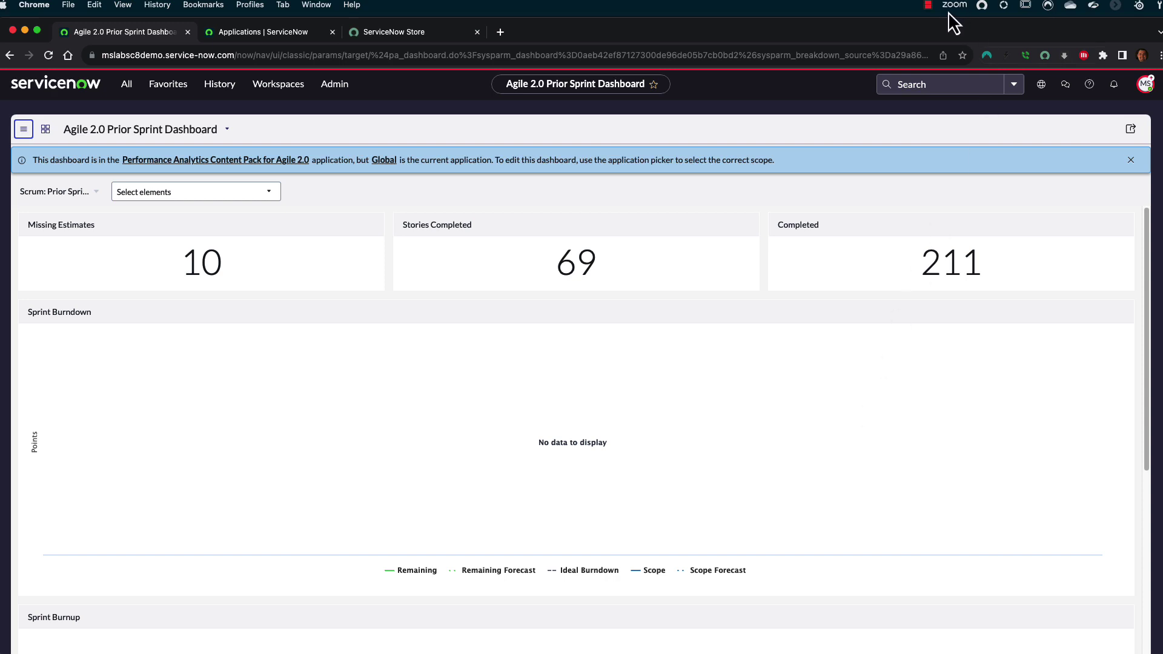
- Open the Desktop Assistant, centre it, and check My Requests and My Incidents
click(982, 6)
drag(968, 34, 546, 79)
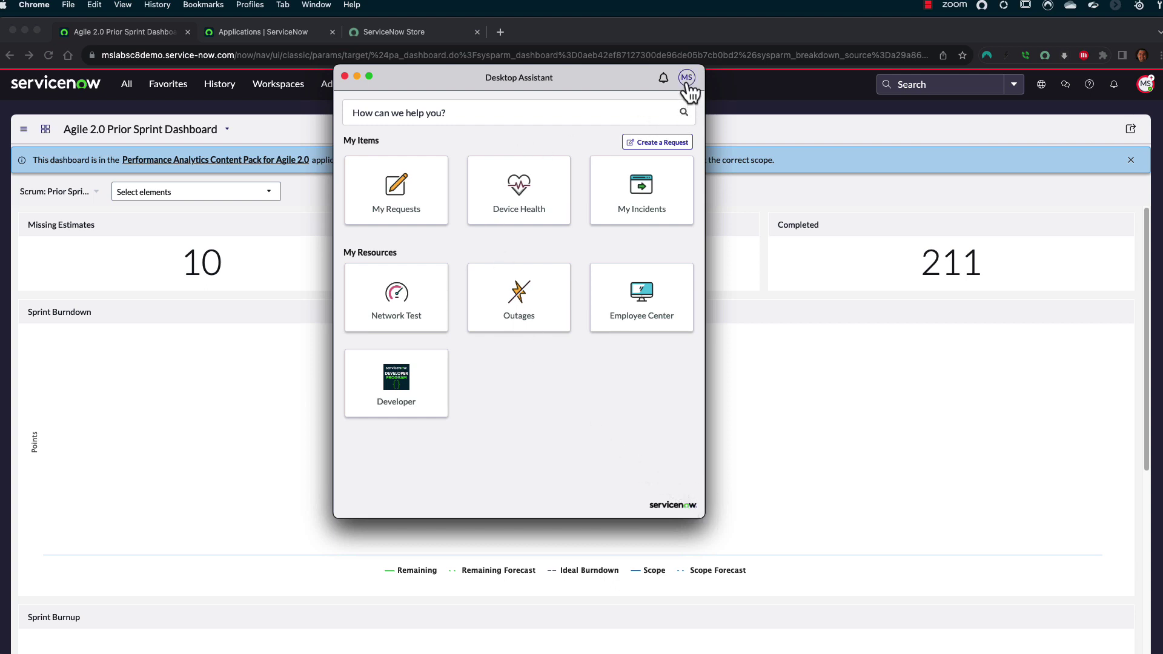
click(402, 210)
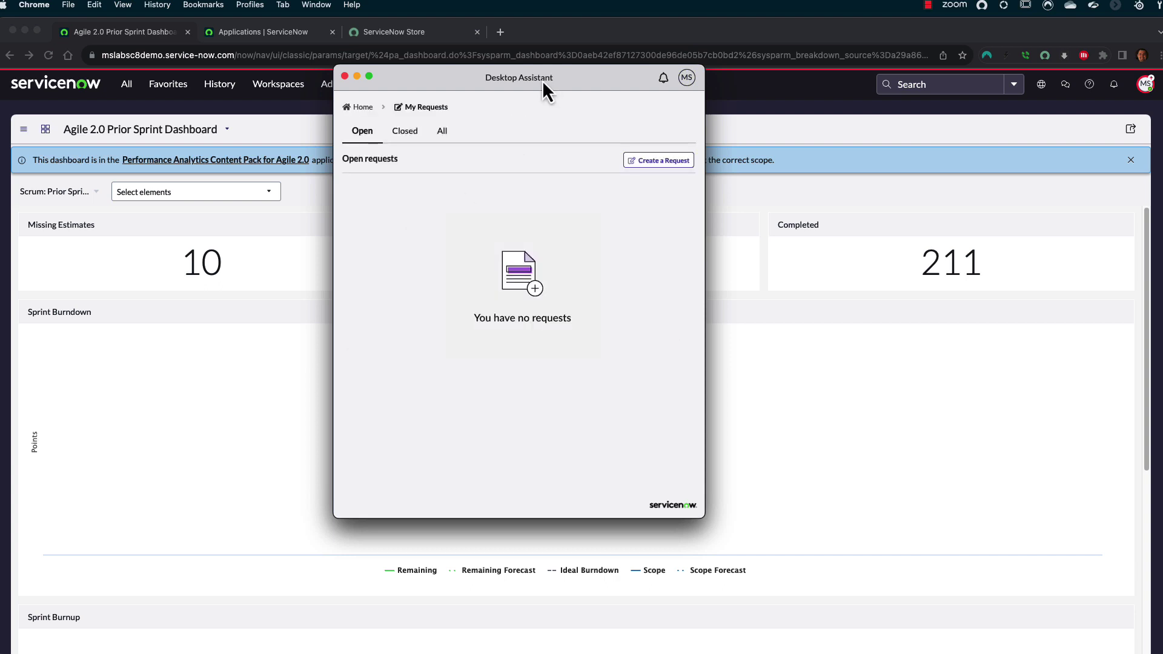
click(363, 107)
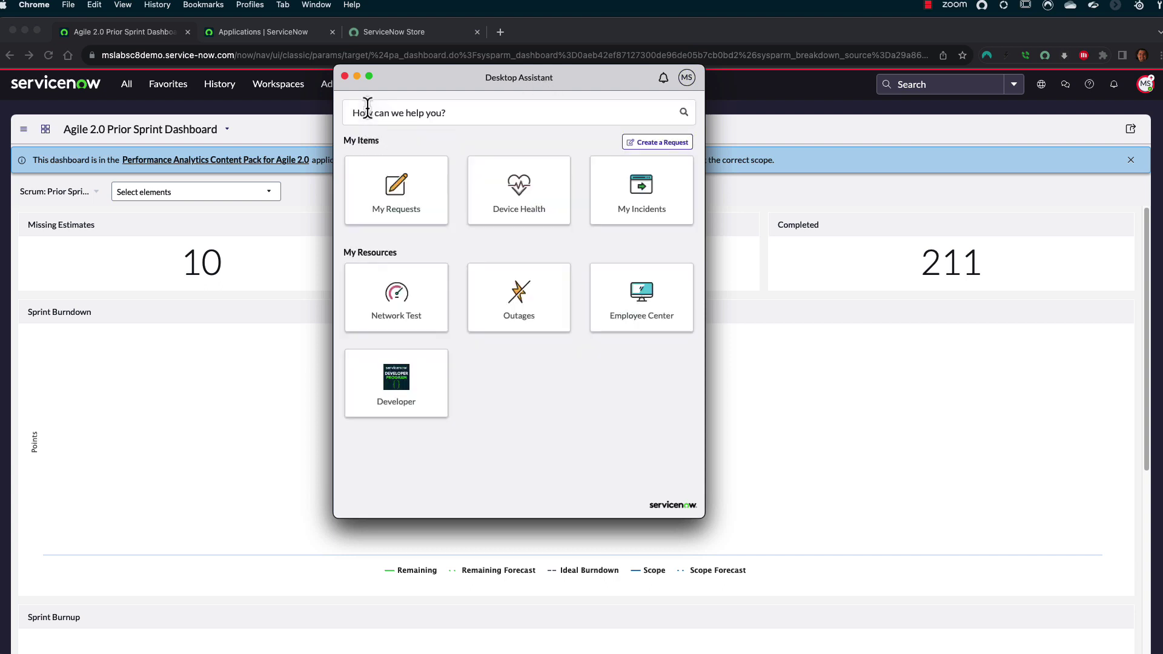
click(632, 202)
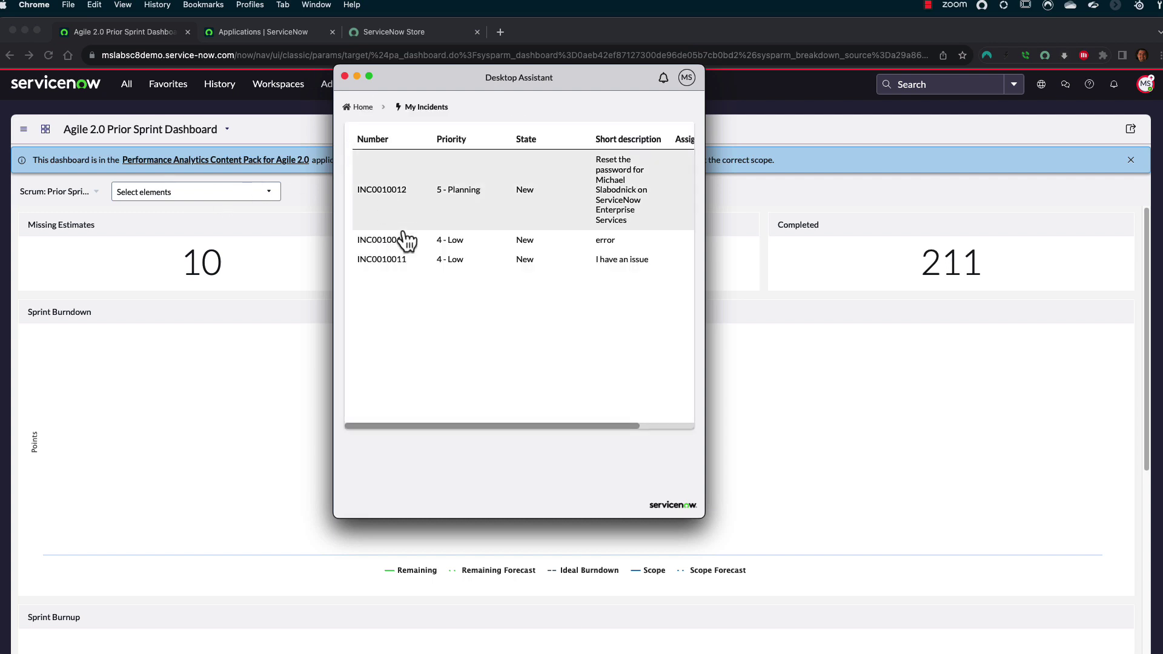
click(398, 111)
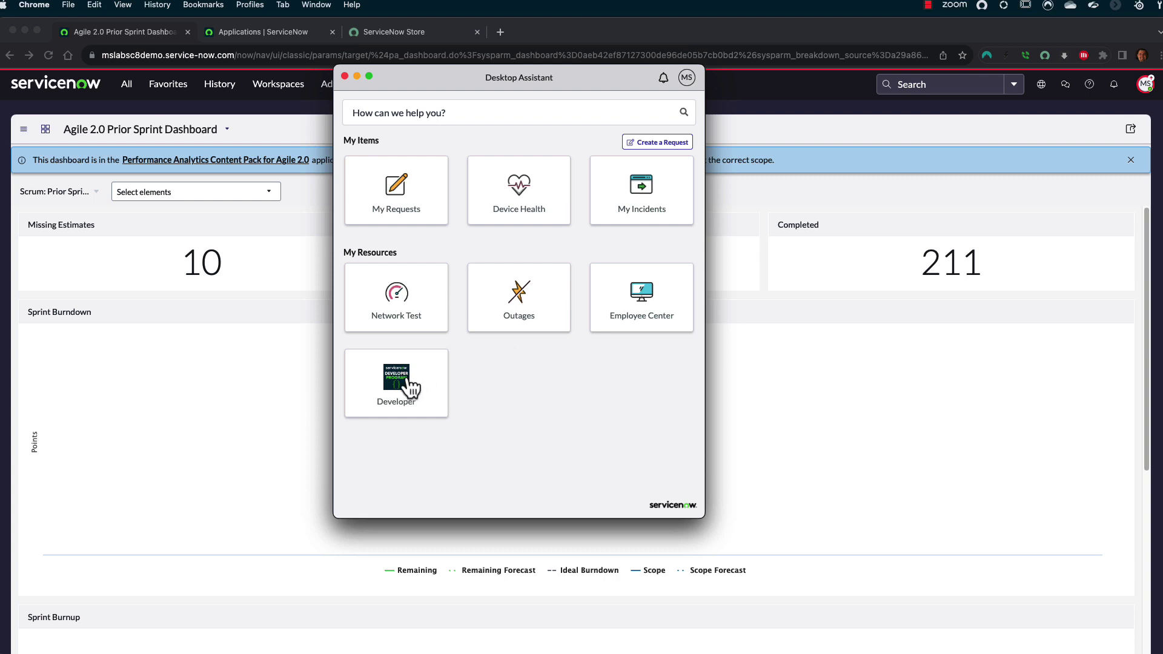
- Run the network speed test (210.69 Mbps download), then return to the assistant's home menu
click(384, 300)
click(525, 354)
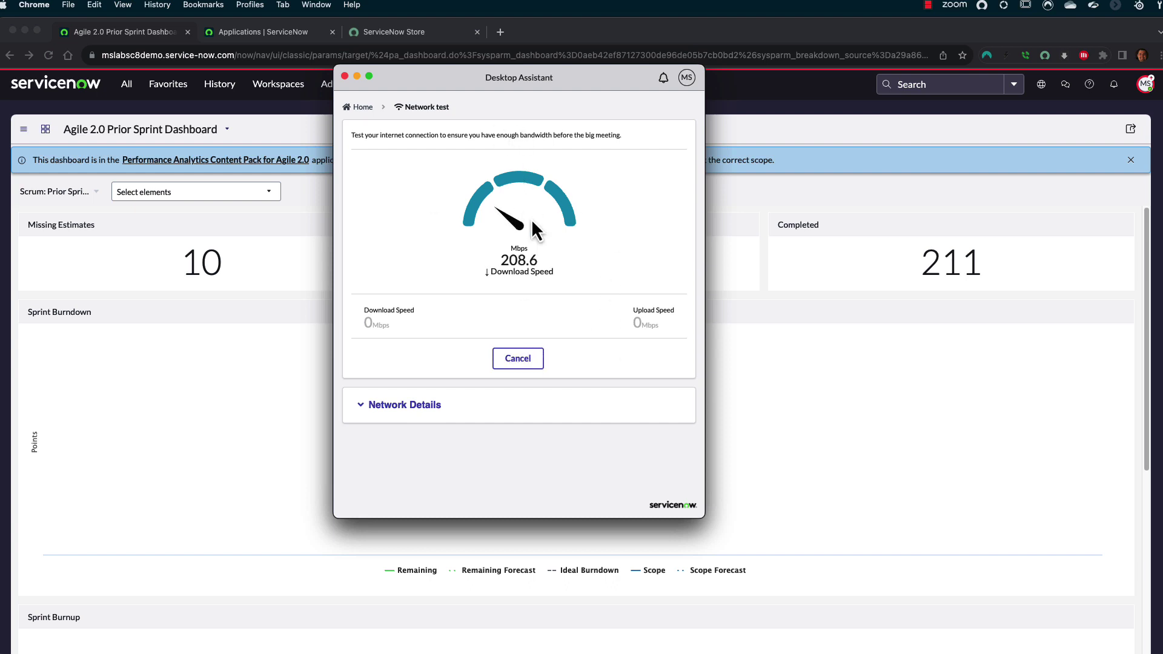
click(361, 107)
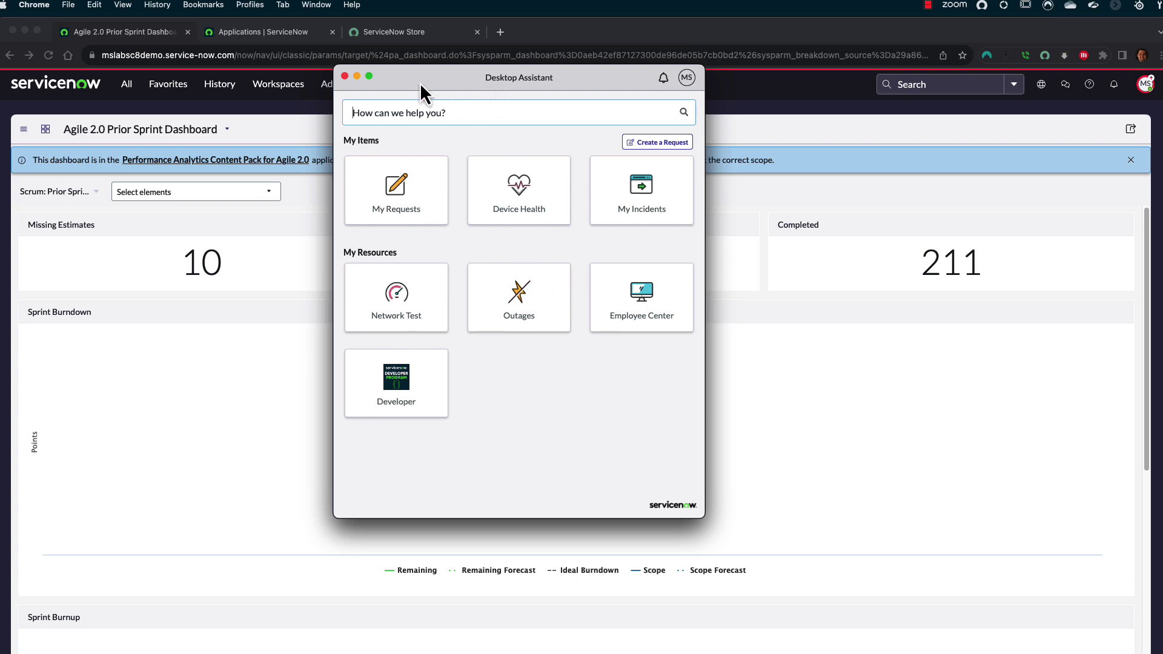
- Move the Desktop Assistant aside and close it, revealing the Agile 2.0 Prior Sprint Dashboard
drag(420, 83, 586, 99)
click(586, 127)
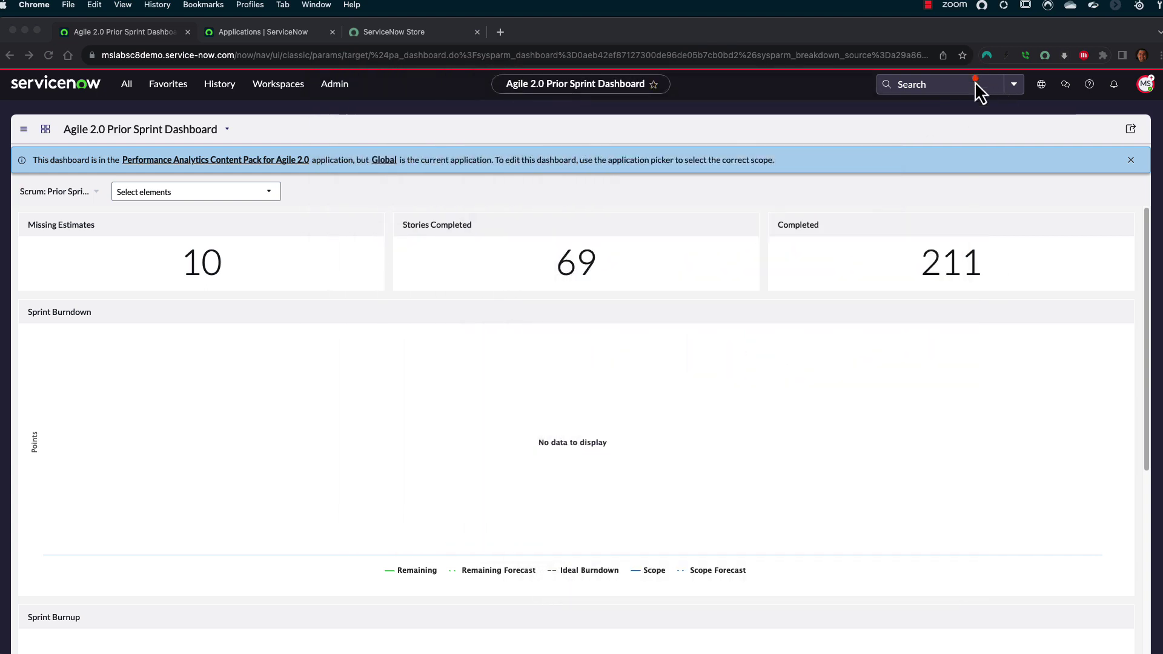
drag(982, 20, 978, 23)
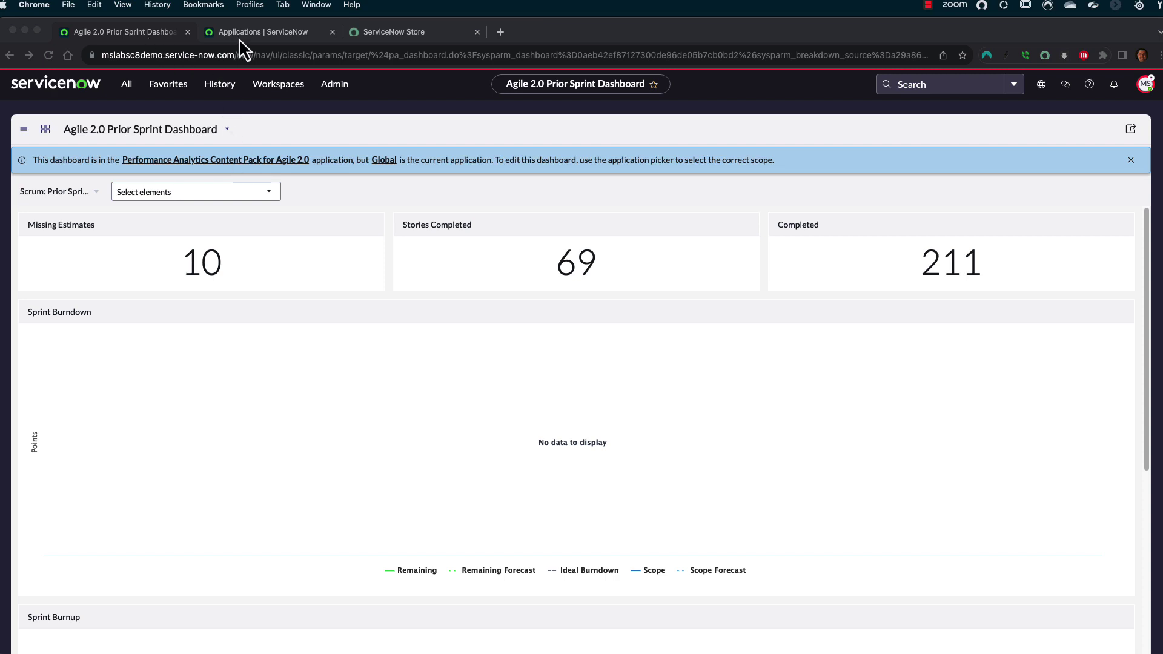
- Switch to the Applications tab listing DEX Desktop Assistant 1.1.1 in the 'desktop' search
click(267, 35)
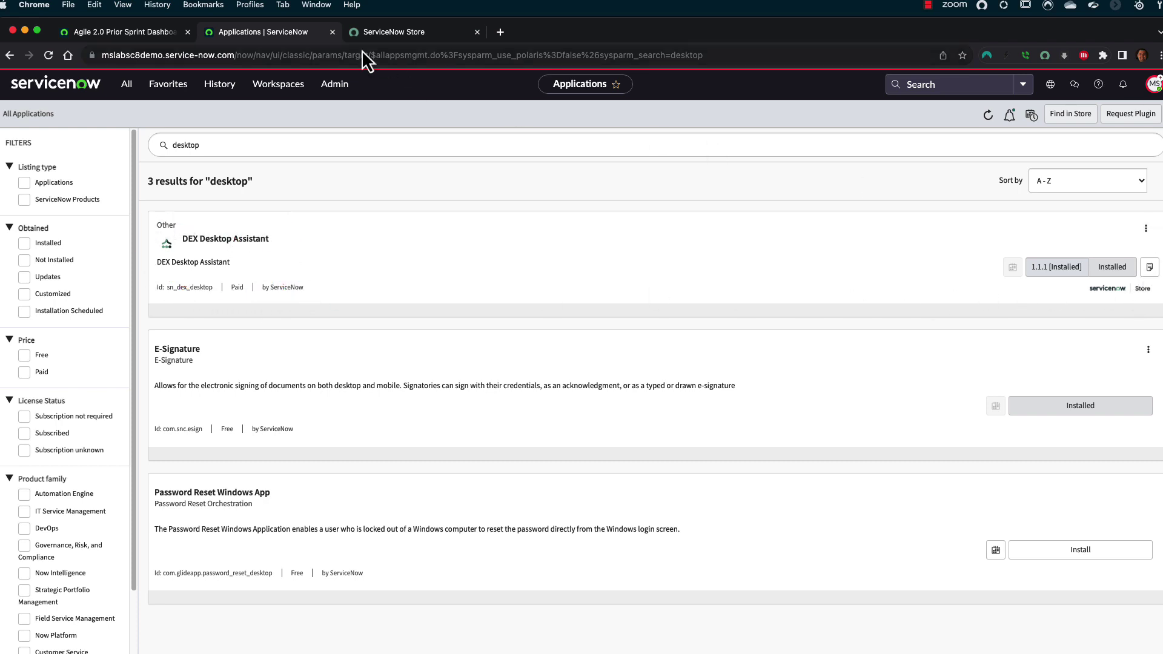
- Open the DEX Desktop Assistant 1.1.1 store listing and scroll through its Key Features and Release Notes
click(1150, 268)
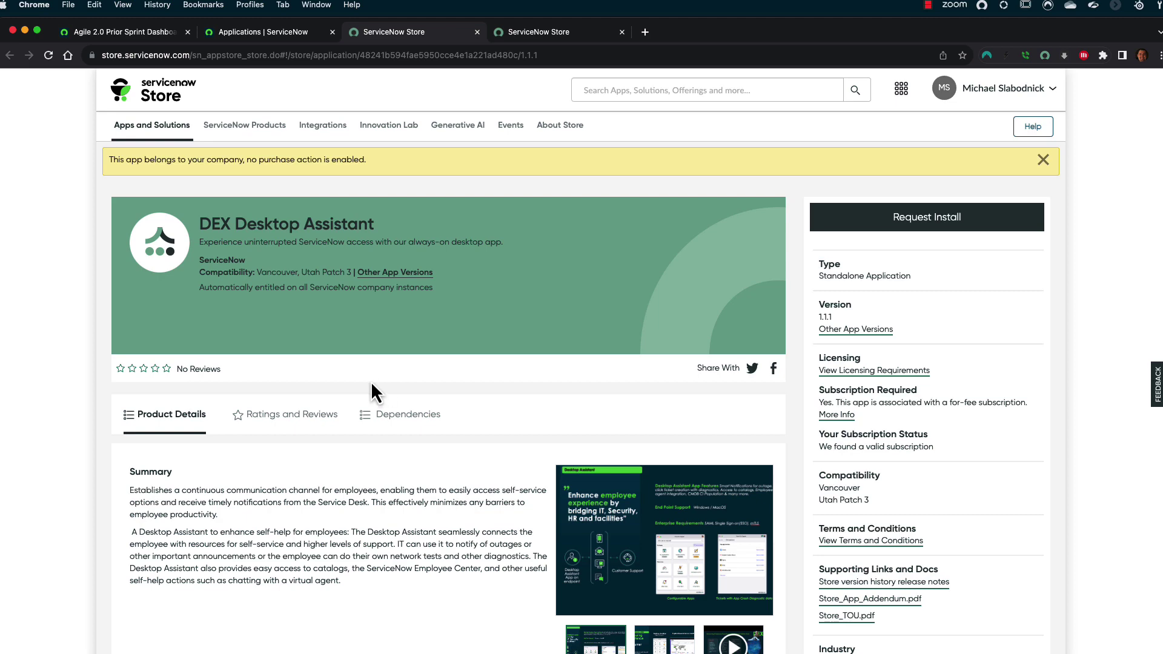
scroll(375, 366, down, 8)
scroll(357, 354, up, 10)
- Use the Desktop Assistant's Developer shortcut to open the developer site, then reopen the assistant
click(982, 6)
drag(791, 126, 519, 100)
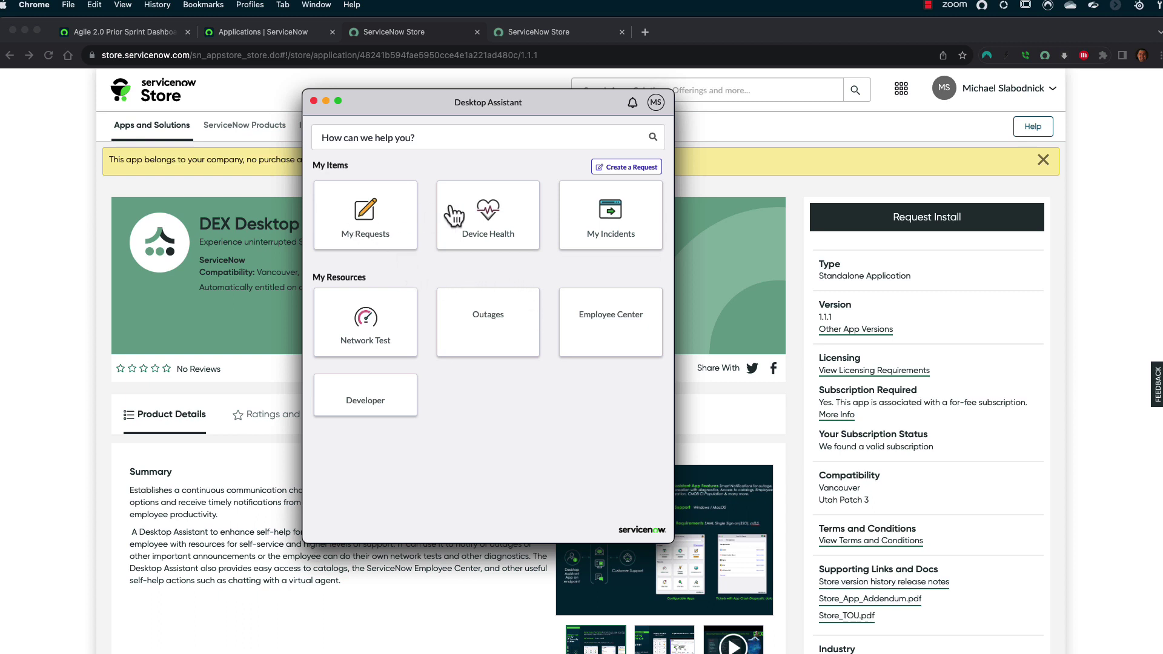
click(580, 219)
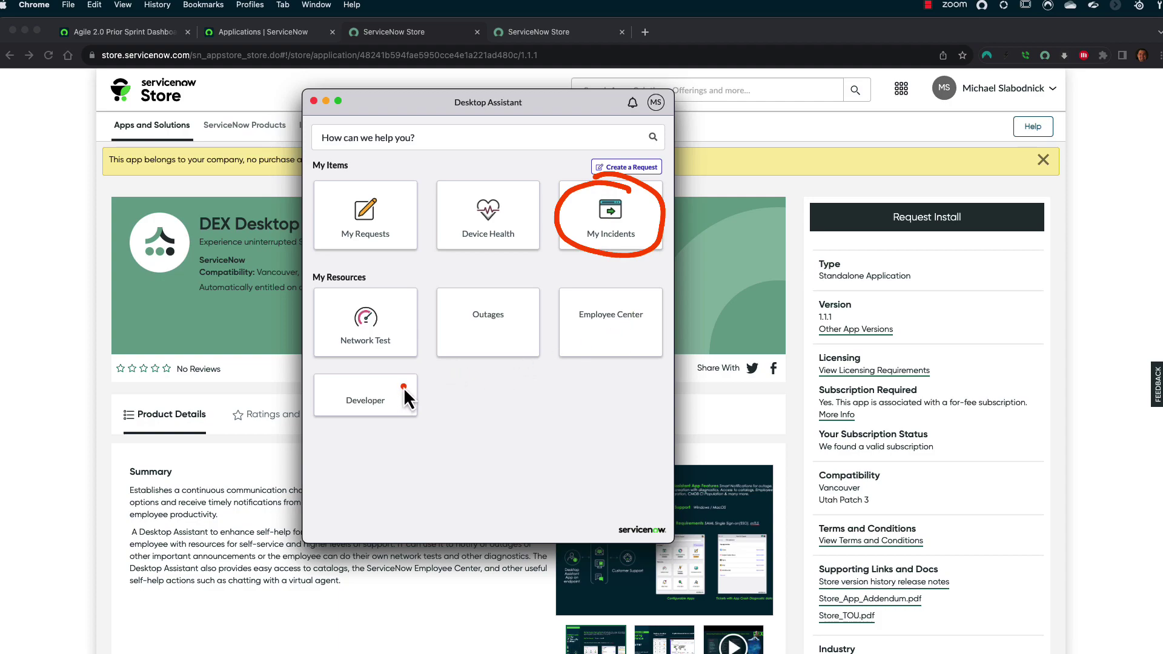
mouse_move(402, 386)
mouse_down()
mouse_move(419, 438)
mouse_move(424, 383)
mouse_up()
click(395, 401)
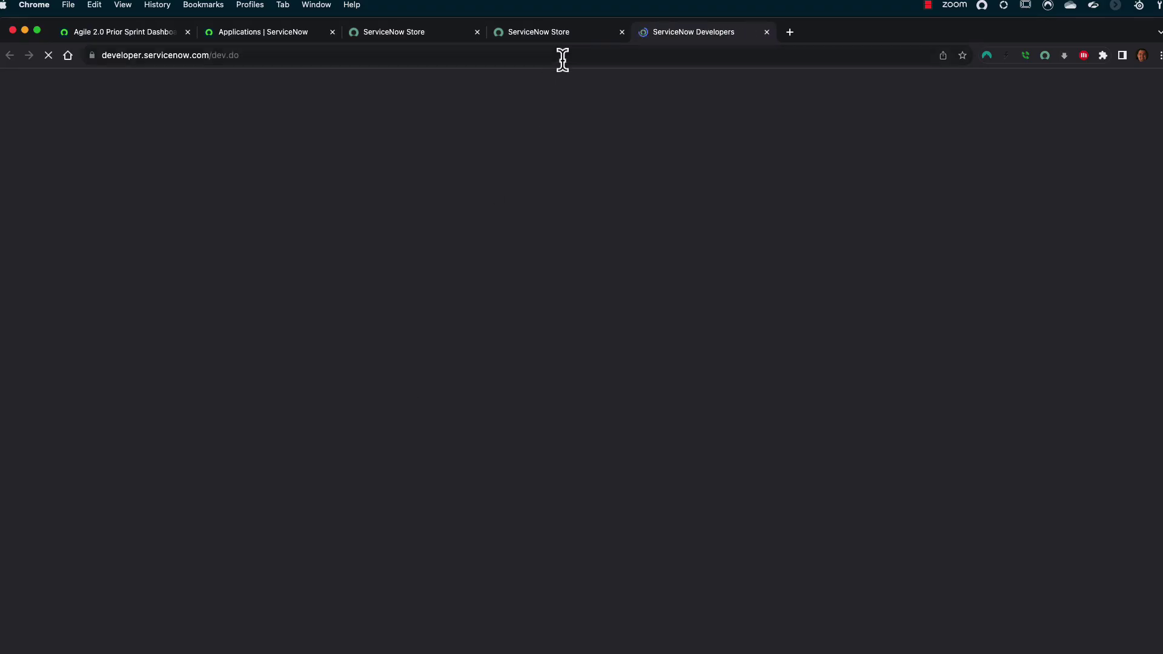
click(983, 7)
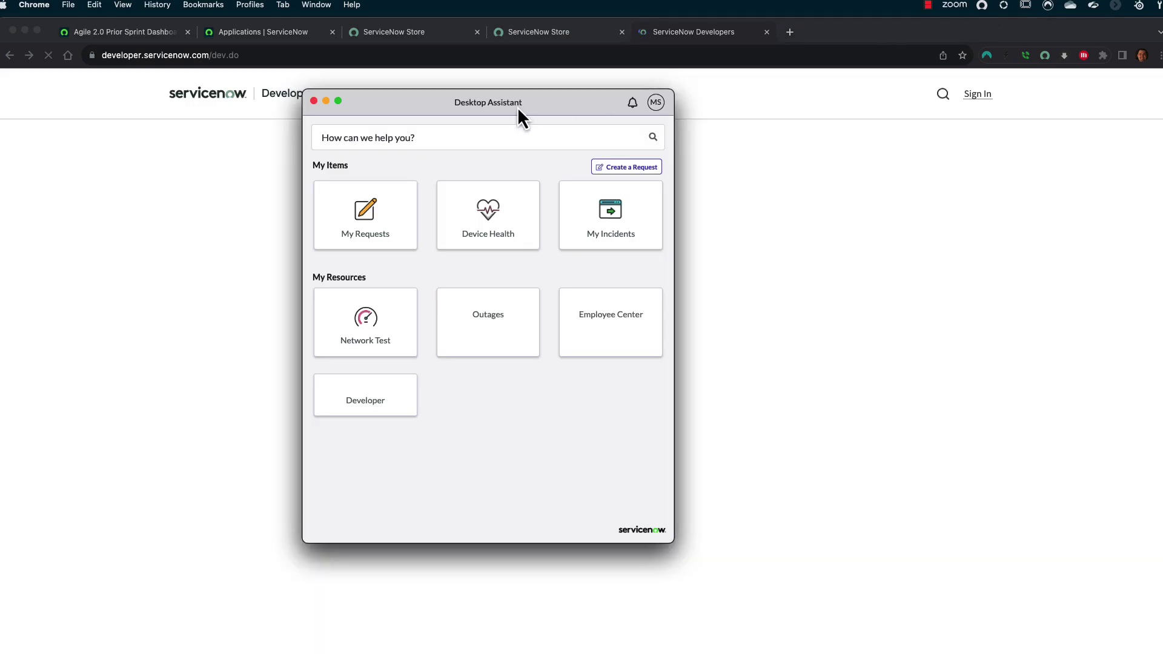
drag(517, 107, 729, 137)
- Dismiss the assistant, return to the Agile 2.0 dashboard, and filter the All navigator by 'desktop'
click(500, 130)
click(86, 29)
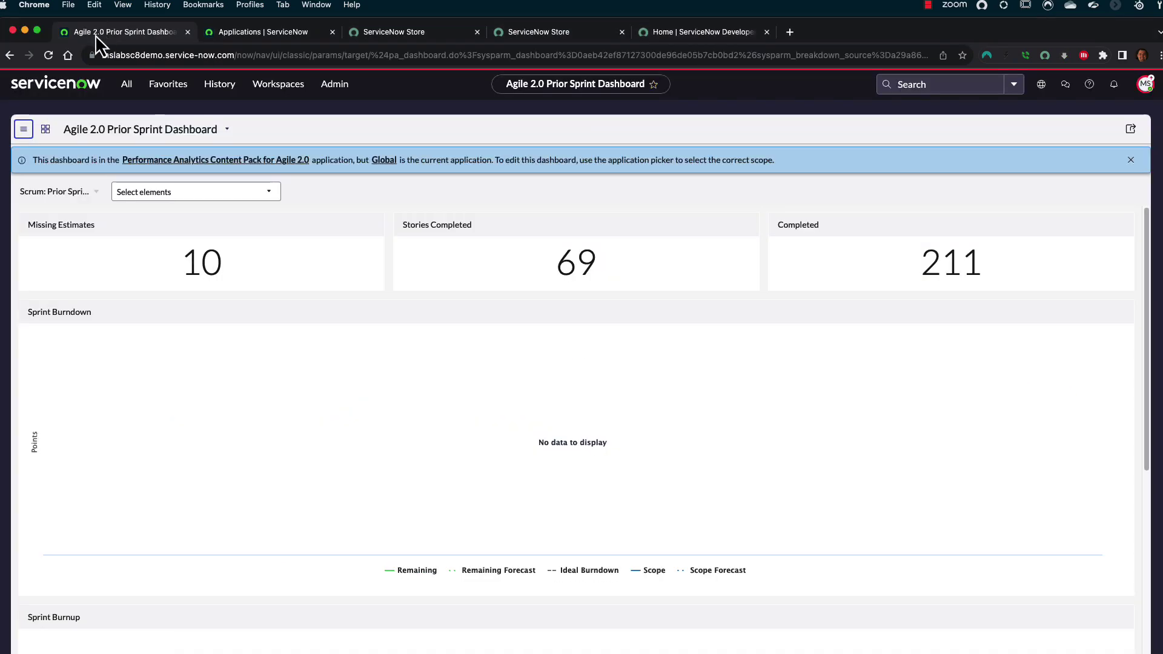
click(126, 87)
click(177, 114)
text(desktop)
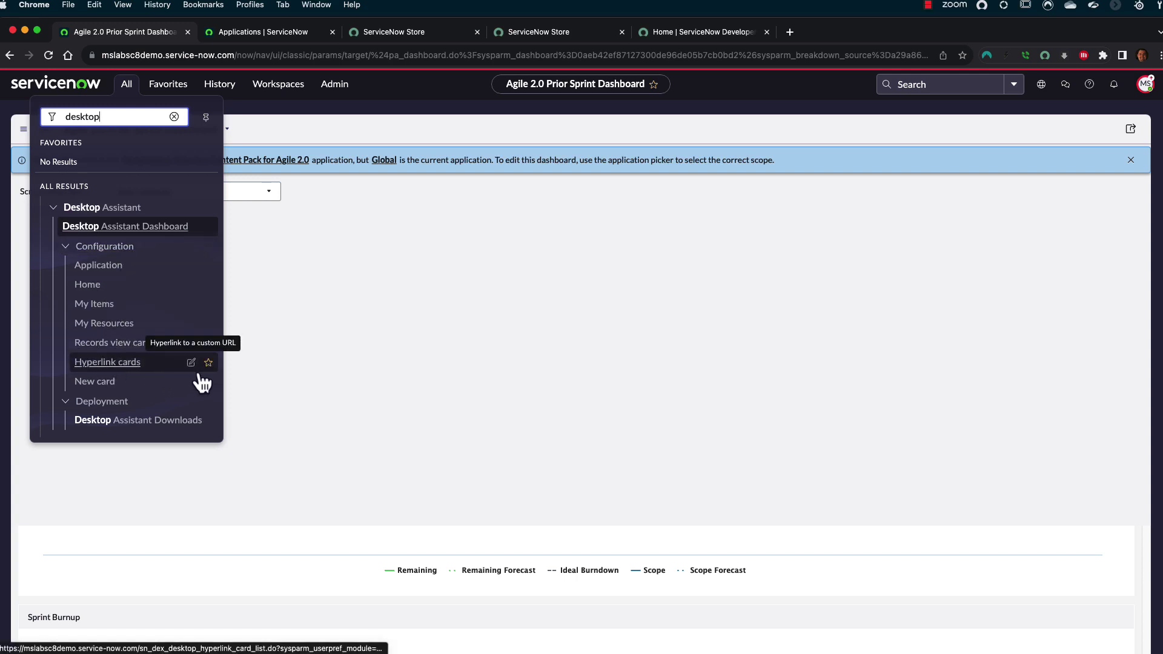
click(128, 374)
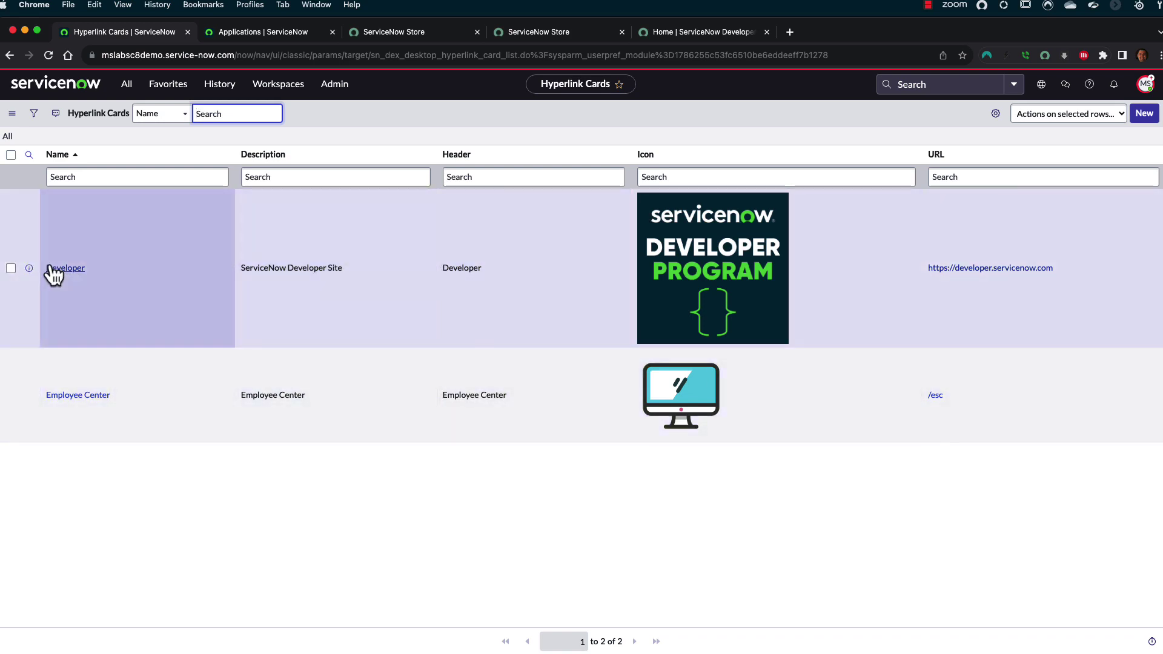
click(52, 267)
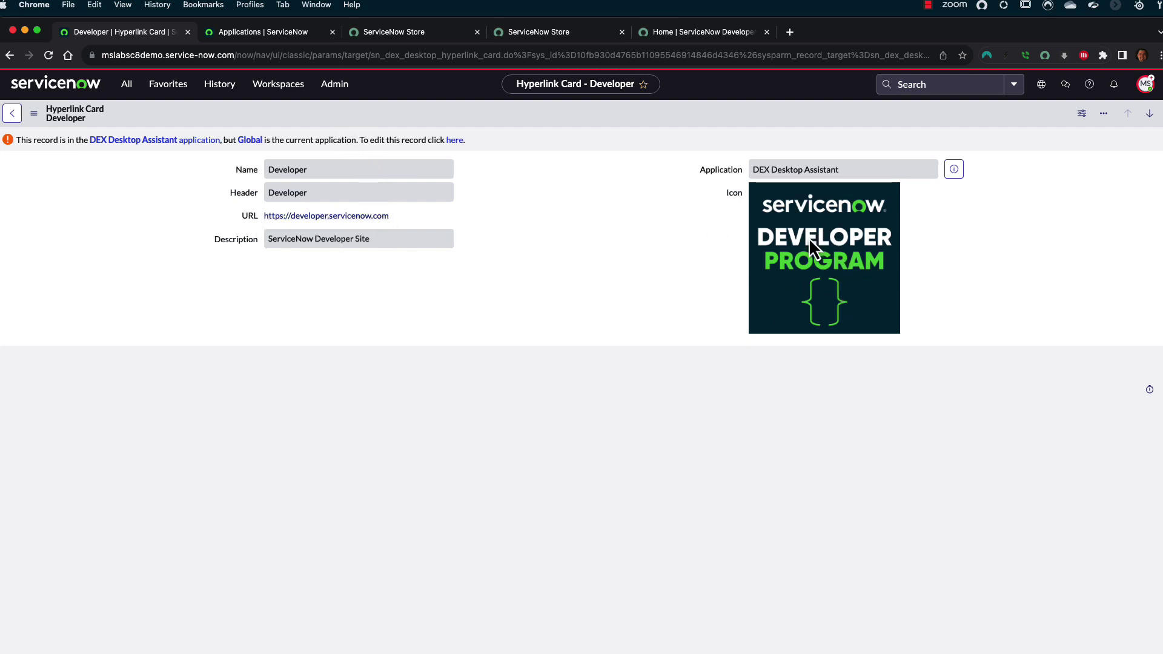
click(127, 86)
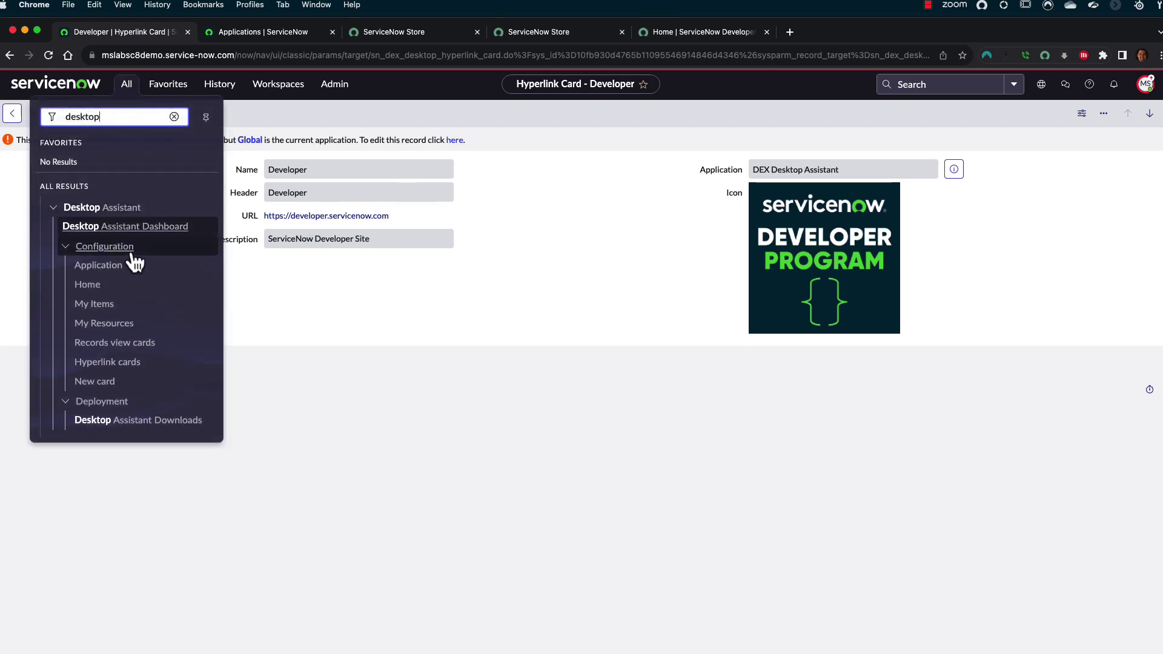
- Open the My Incidents card from the Records view cards list, showing its Incident table fields
click(118, 344)
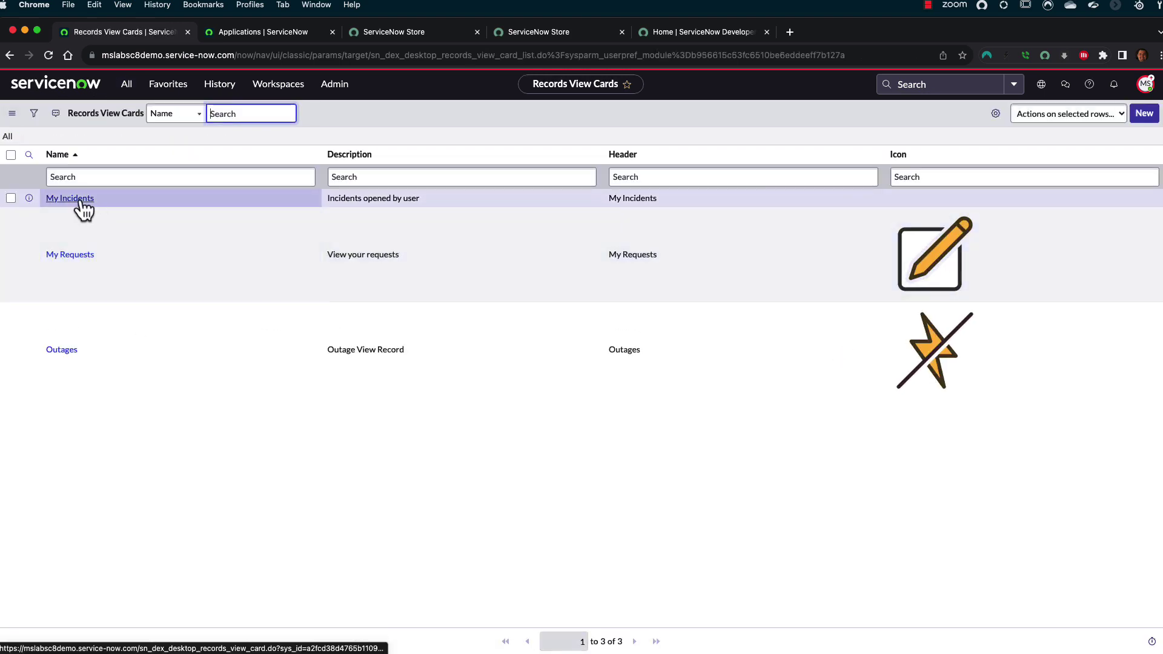
click(79, 202)
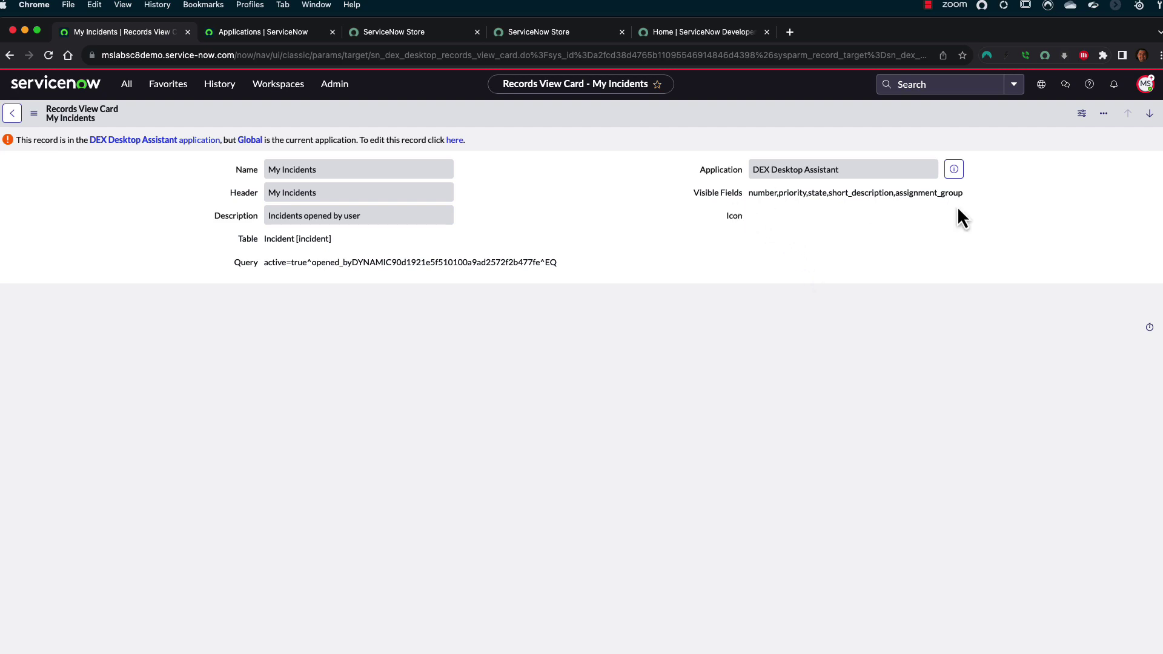
click(125, 85)
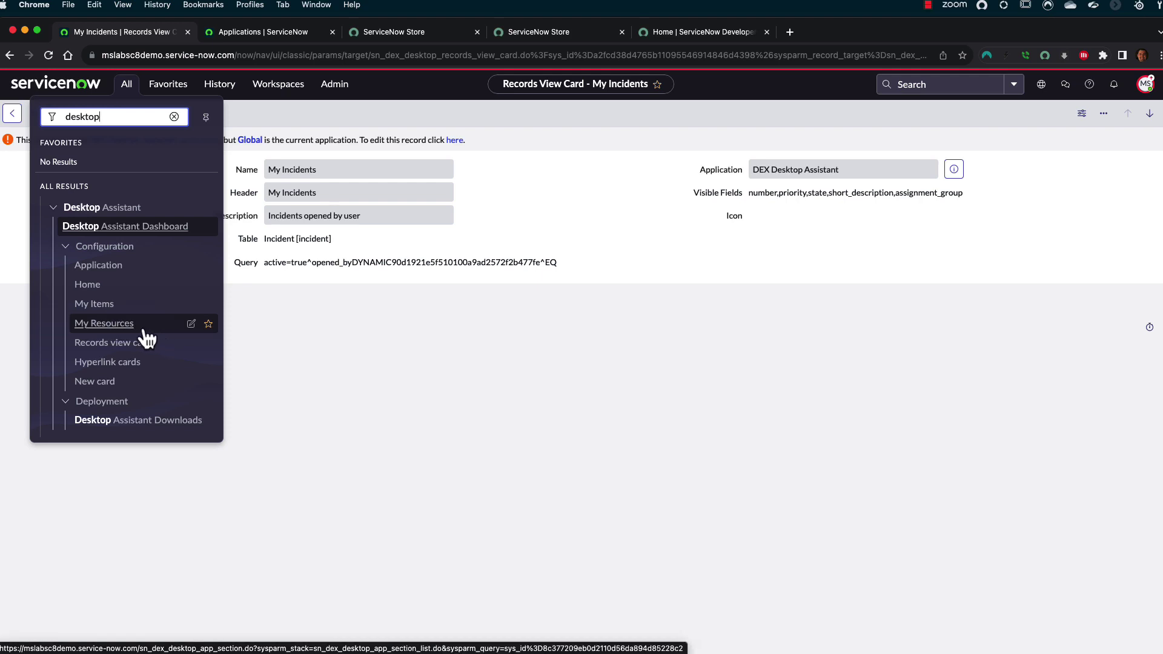
- Open the Desktop Assistant application record and its Home tab record
click(91, 267)
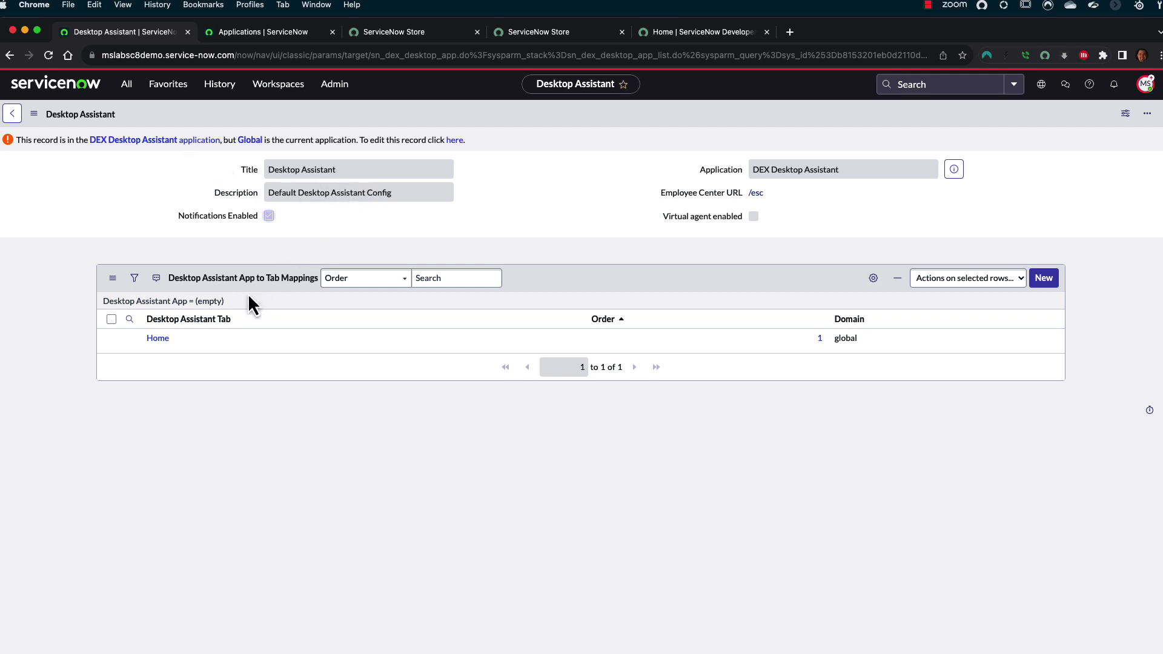
click(124, 89)
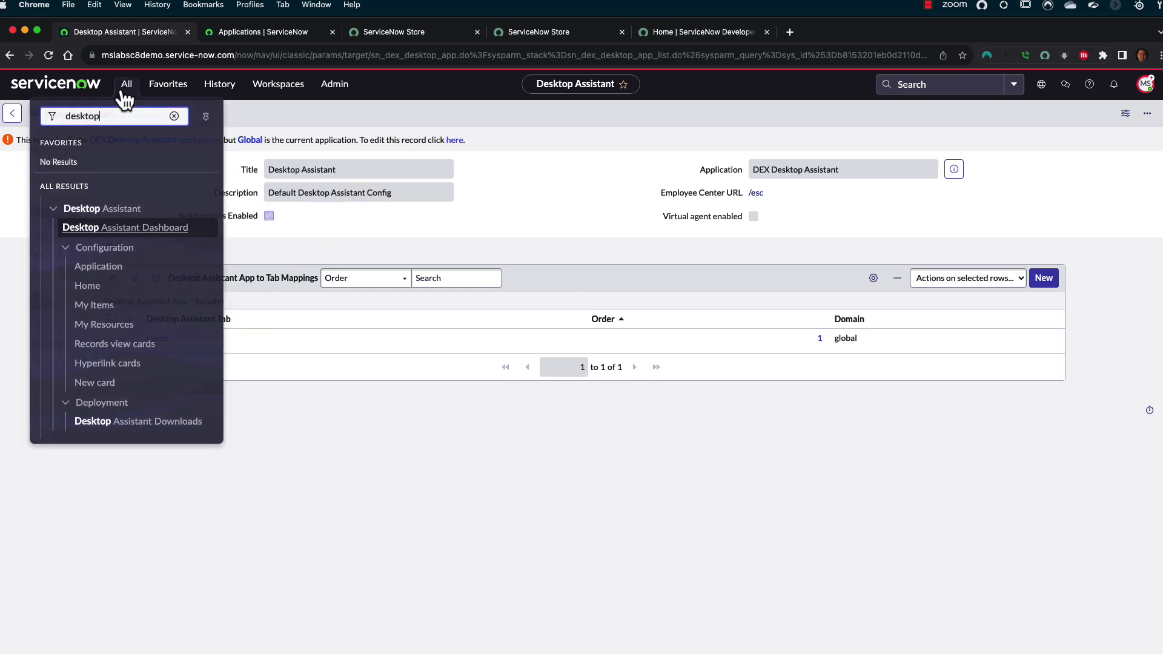
click(100, 267)
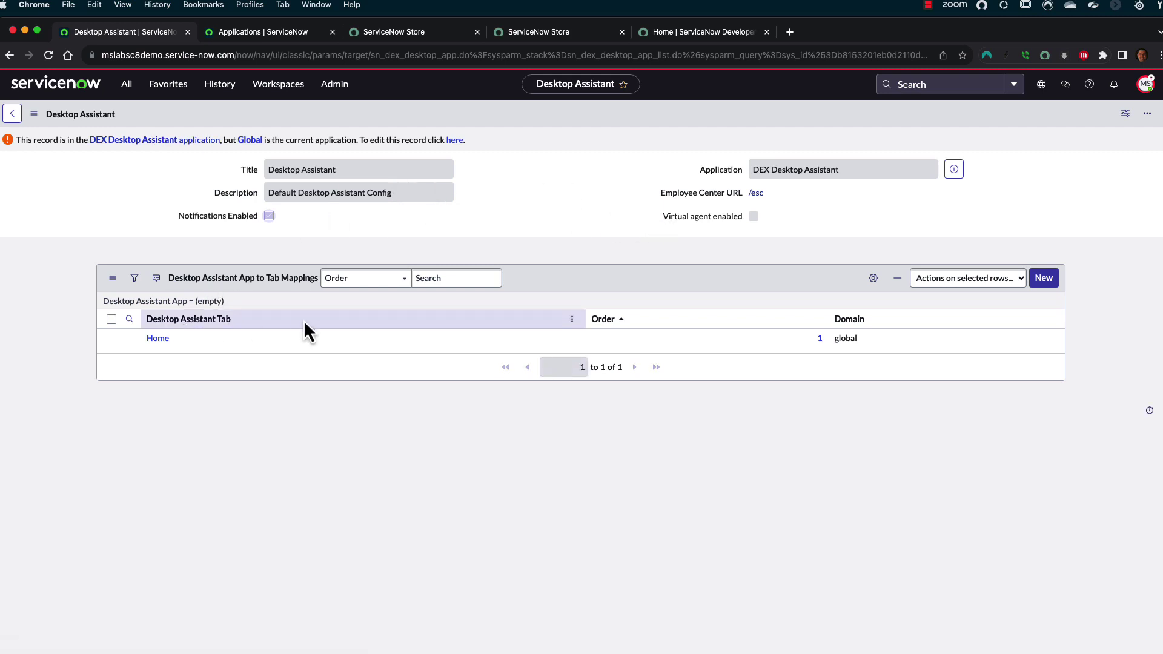
click(157, 340)
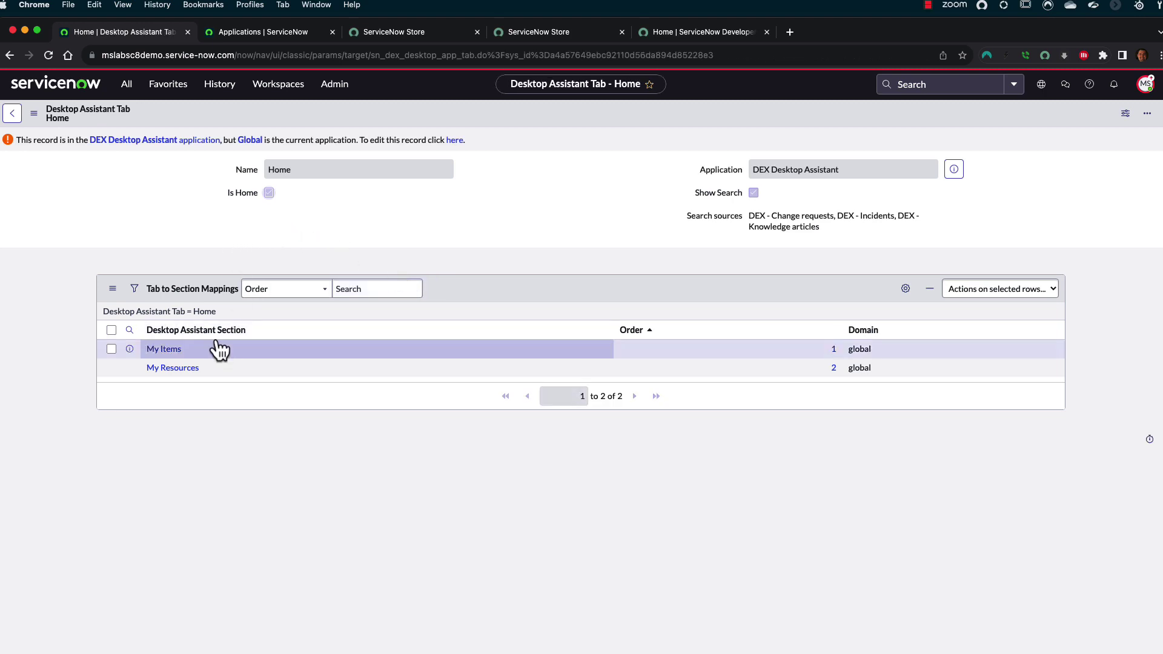
- Launch the Desktop Assistant and mark its My Items and My Resources against the section mappings
click(983, 6)
drag(714, 143, 478, 151)
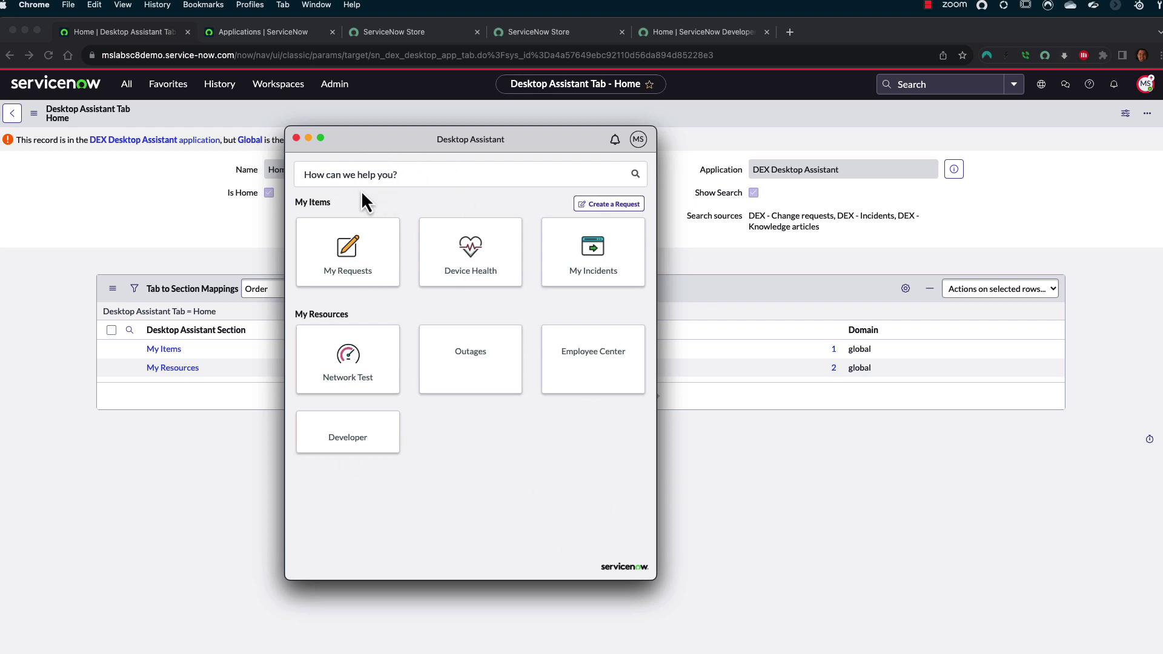
drag(354, 181, 372, 199)
drag(175, 336, 138, 359)
mouse_move(330, 330)
mouse_down()
mouse_move(383, 332)
mouse_move(311, 303)
mouse_up()
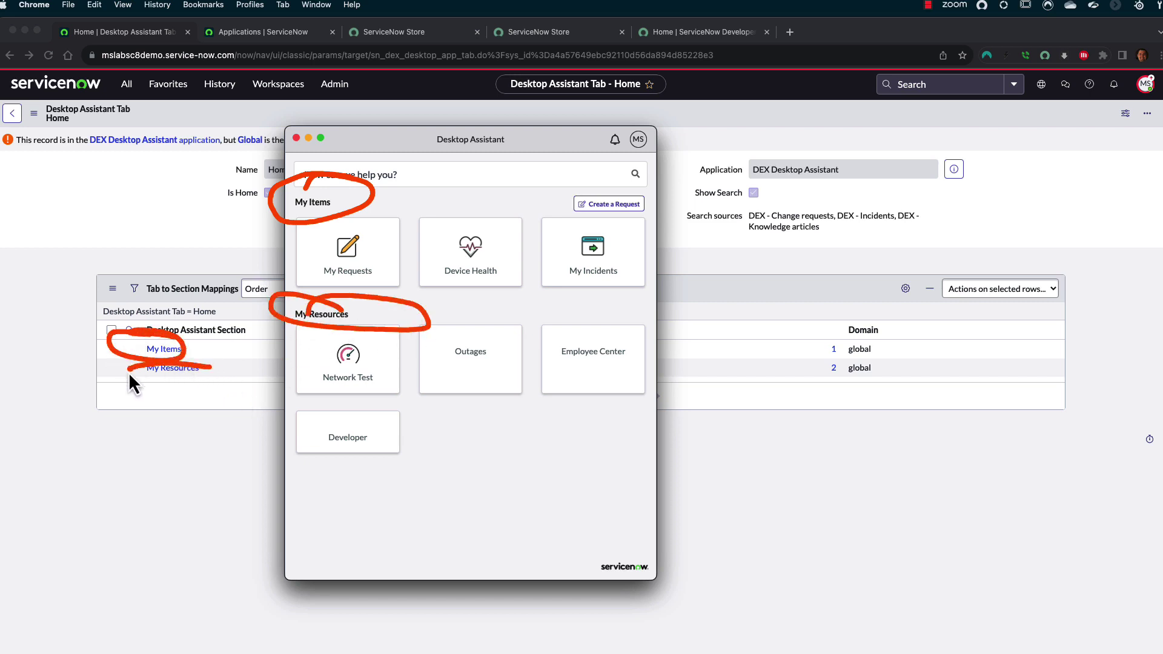
drag(137, 382, 203, 376)
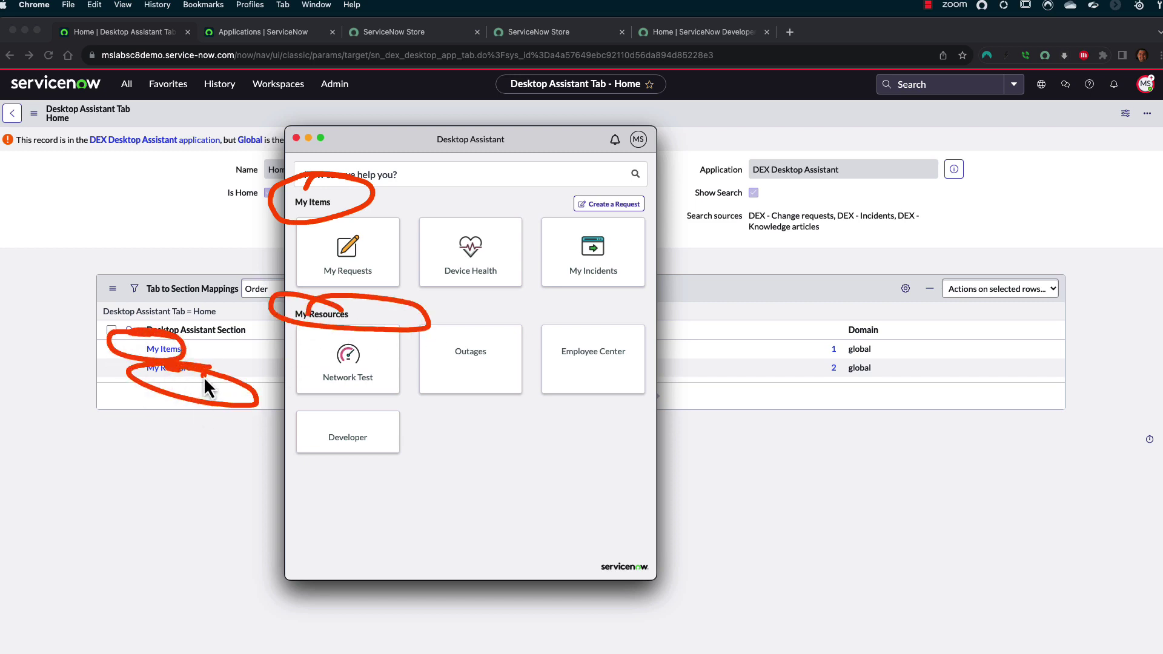
- Close the assistant, open the My Items section, view its My Incidents card, and go back
click(297, 138)
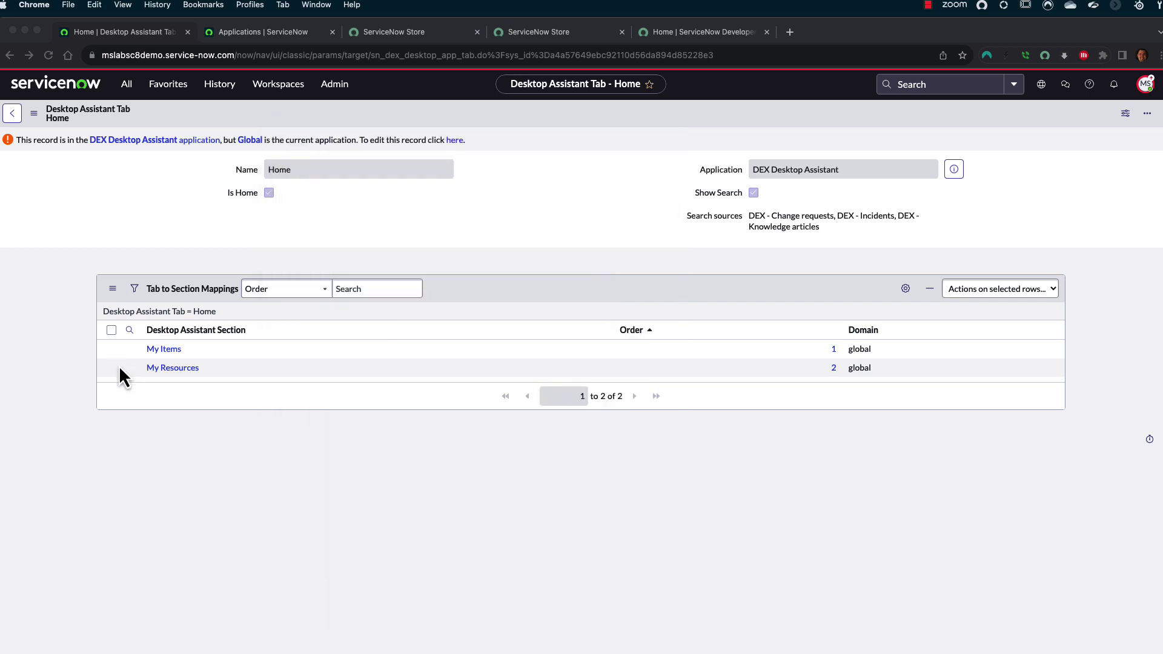
click(165, 351)
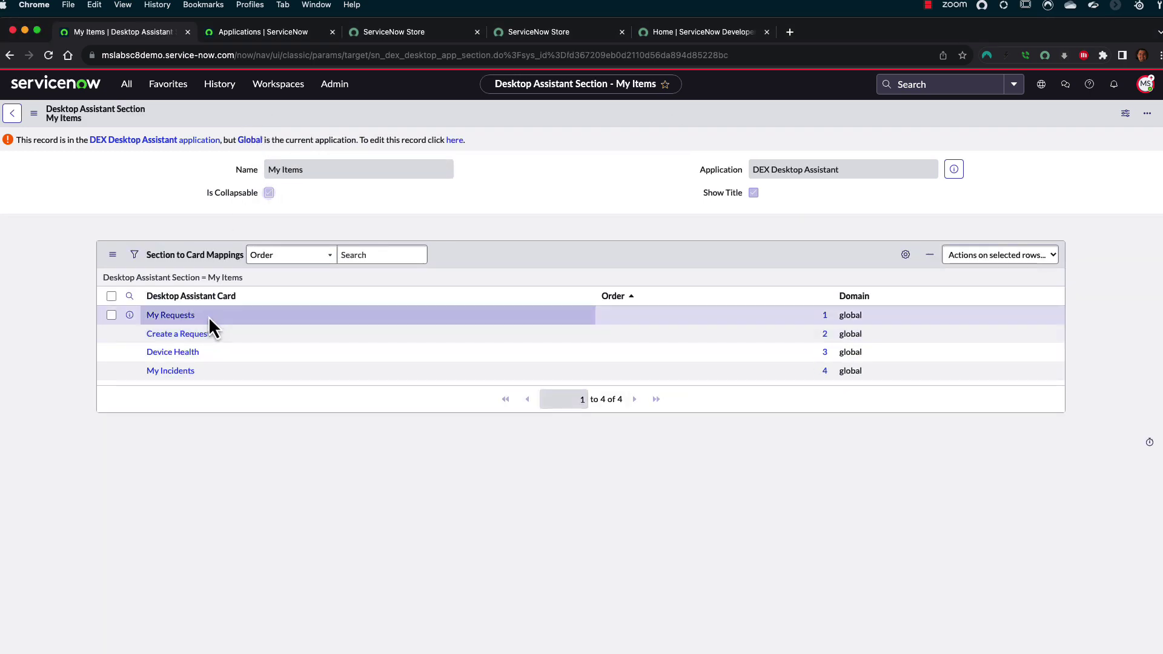
drag(201, 363, 220, 377)
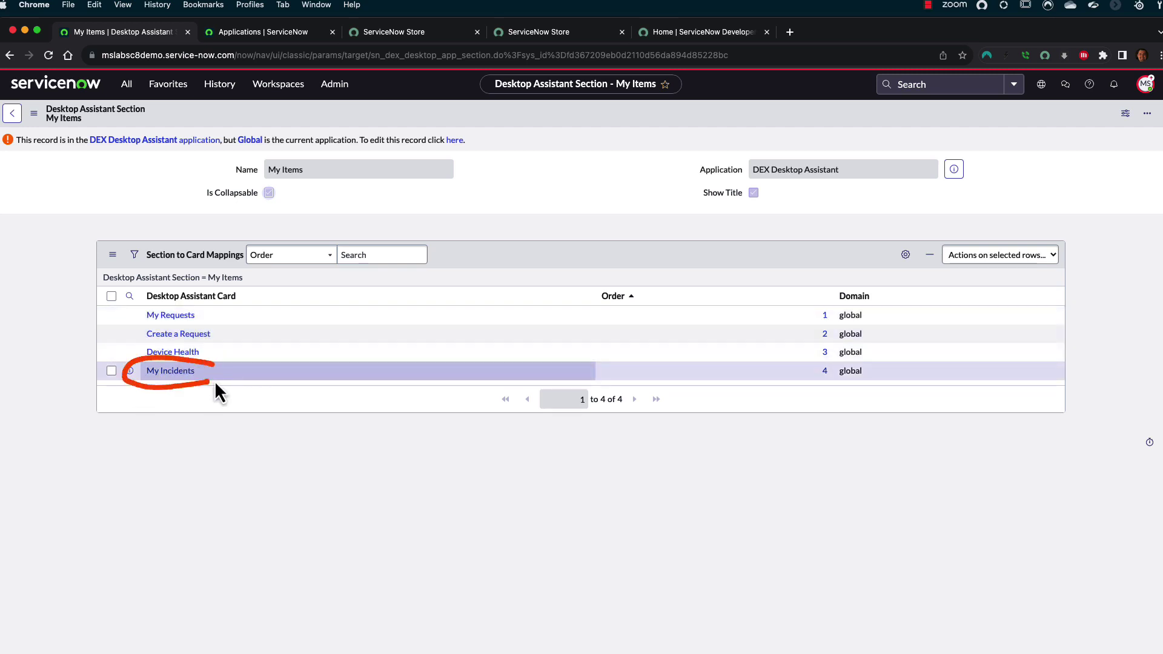
click(165, 372)
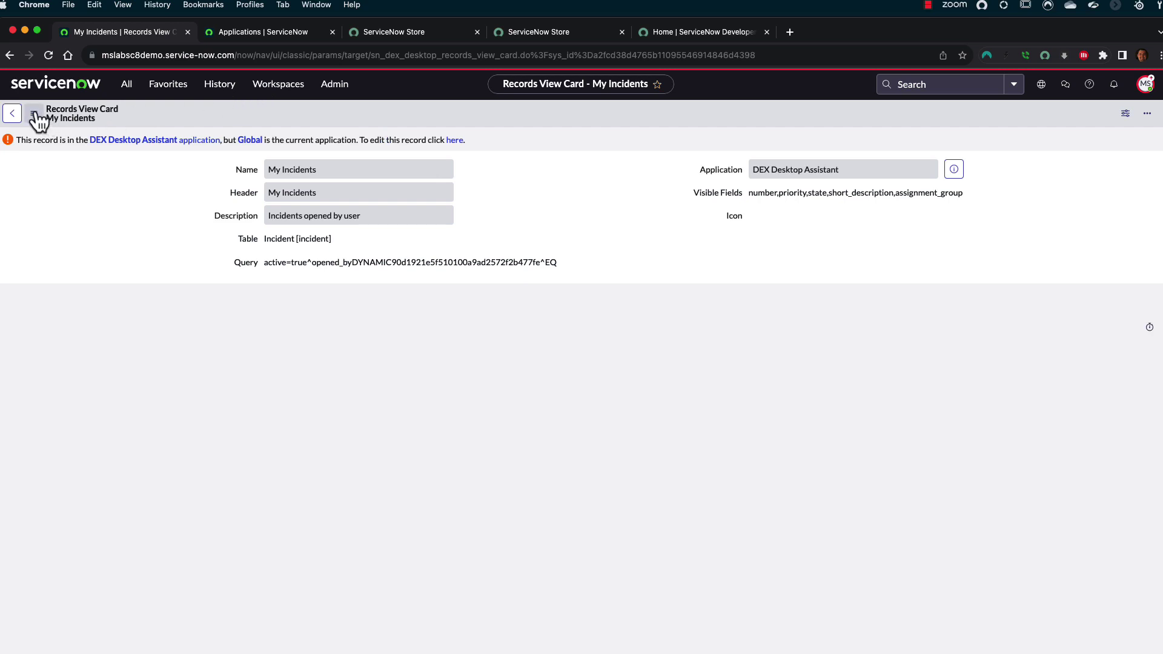
key(super+bracketleft)
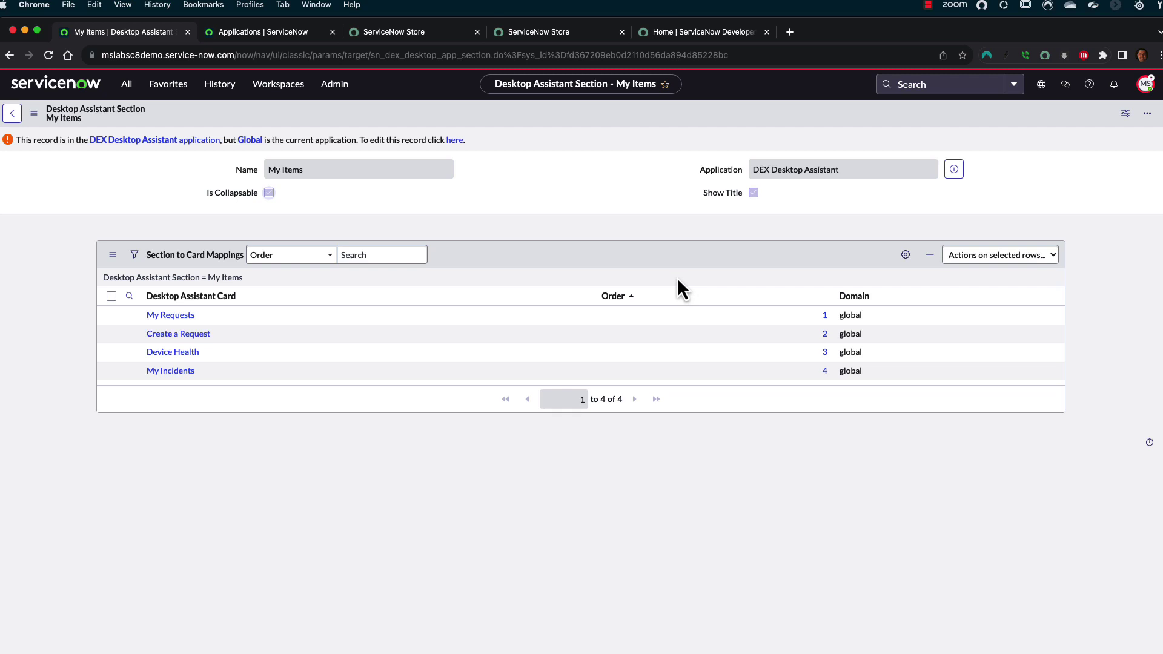
- Open Desktop Assistant Downloads under Deployment, showing the macOS and Windows installers
click(126, 84)
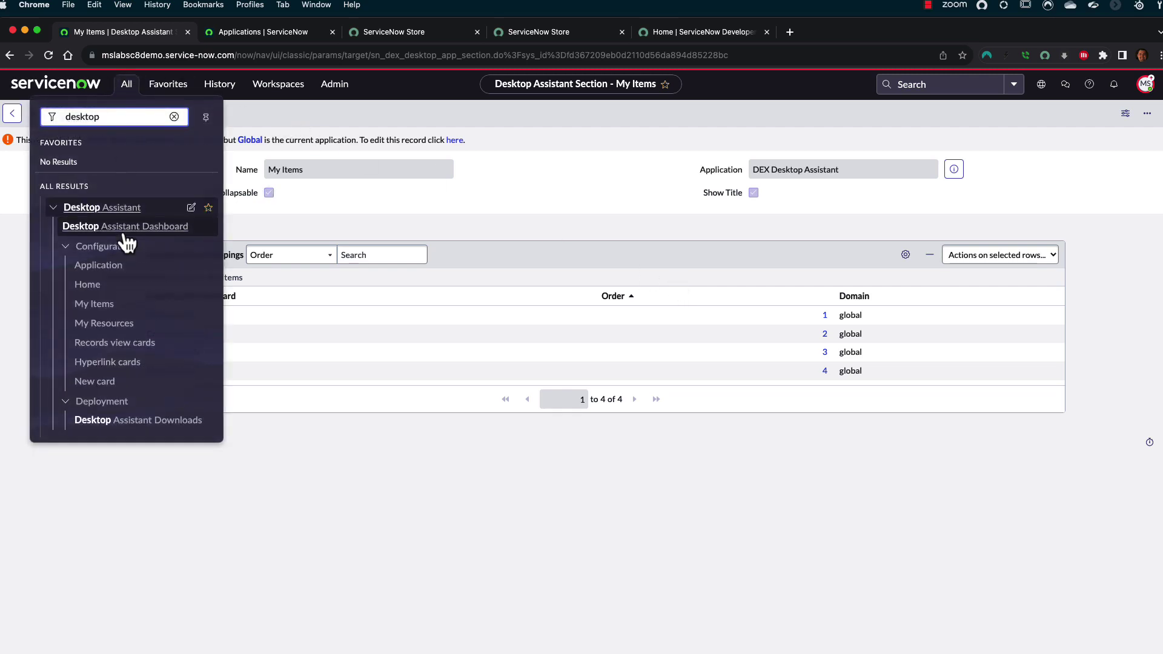
click(136, 423)
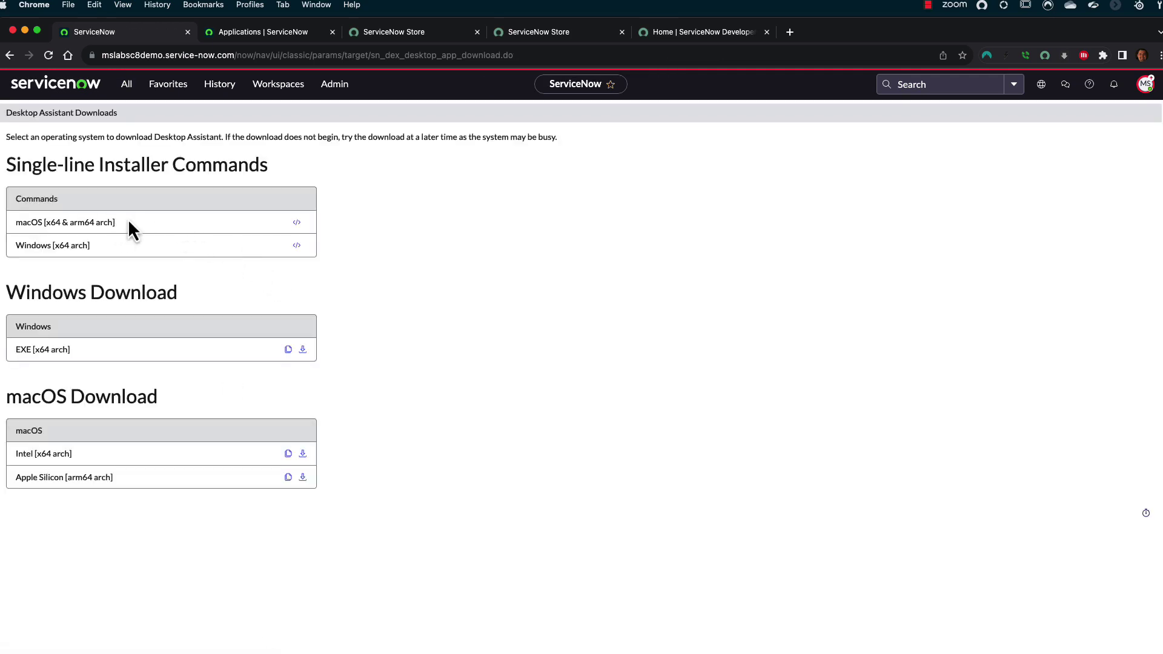